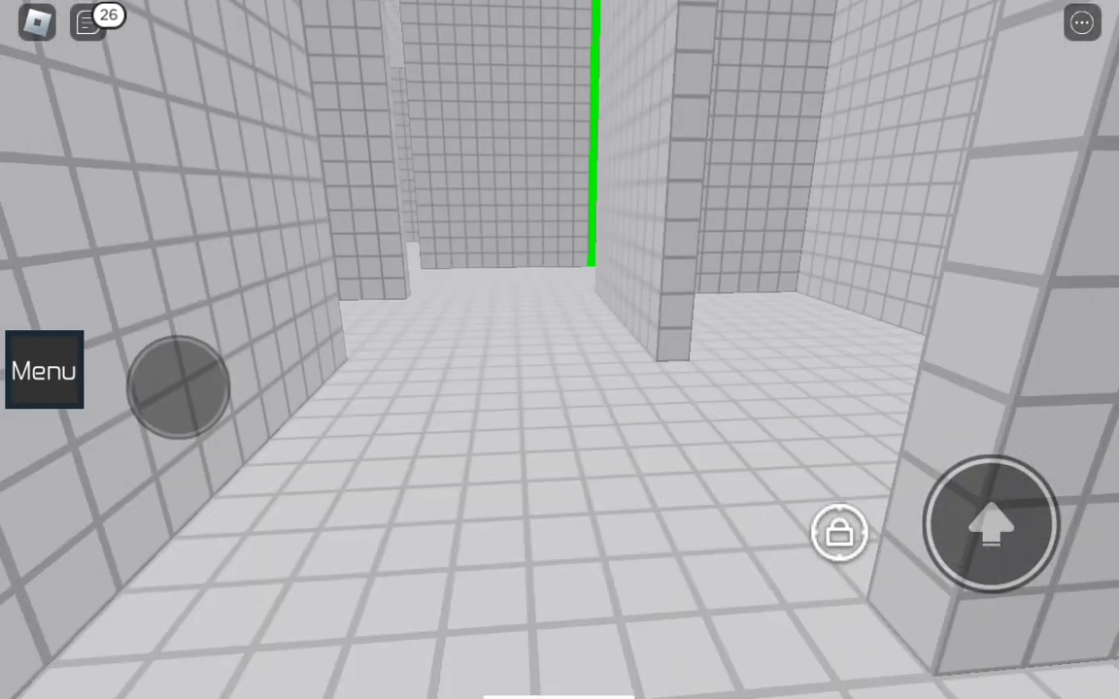
{"action": "left_click_drag", "start_coordinate": [177, 384], "coordinate": [220, 361]}
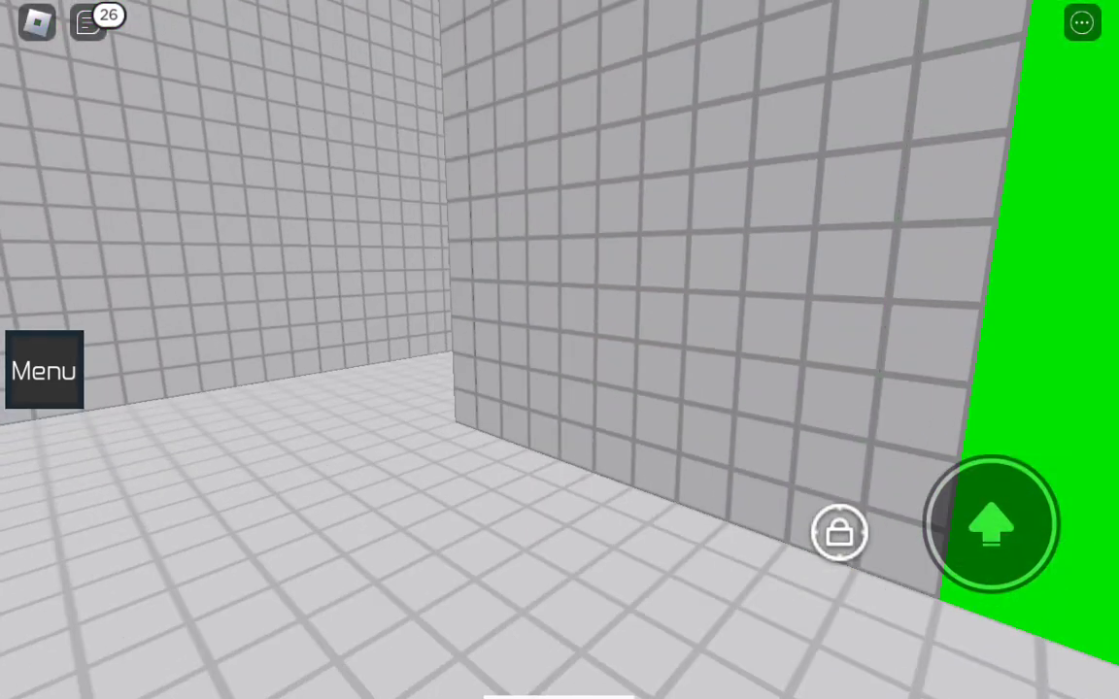
{"action": "left_click_drag", "start_coordinate": [172, 373], "coordinate": [170, 297]}
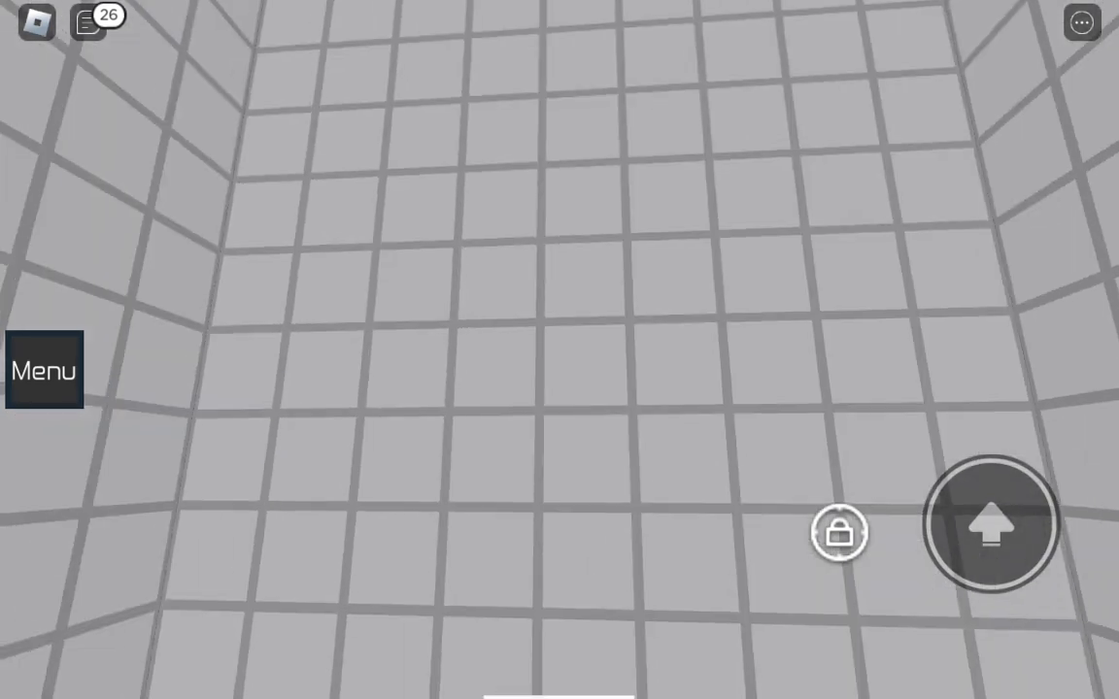
{"action": "left_click", "coordinate": [88, 22]}
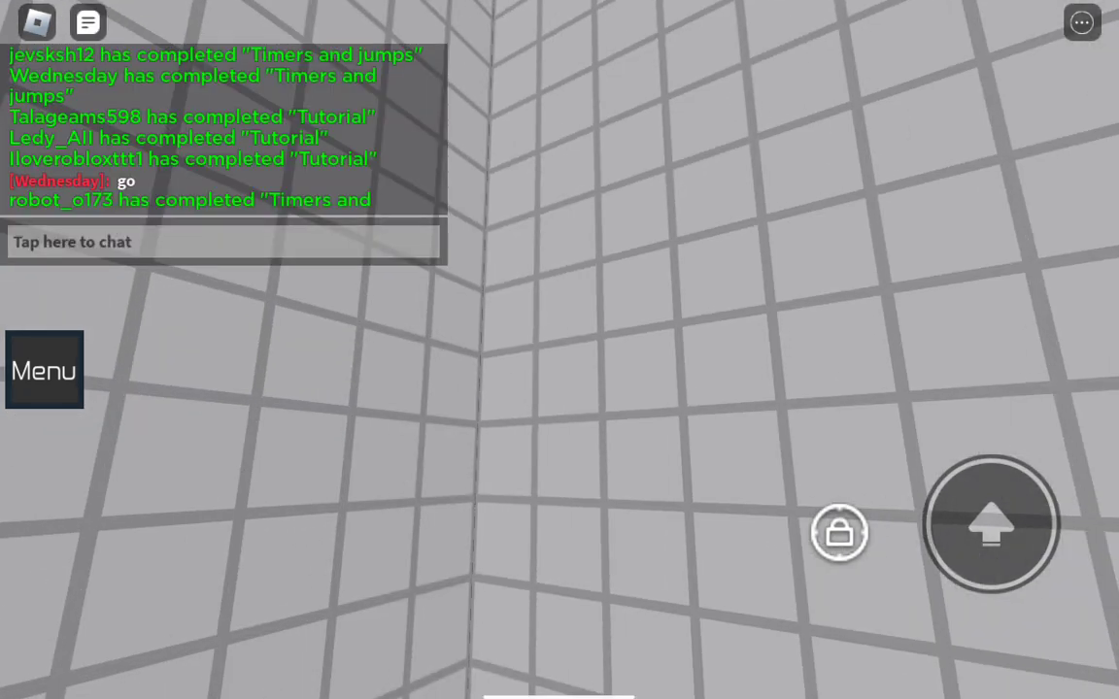
{"action": "left_click", "coordinate": [88, 22]}
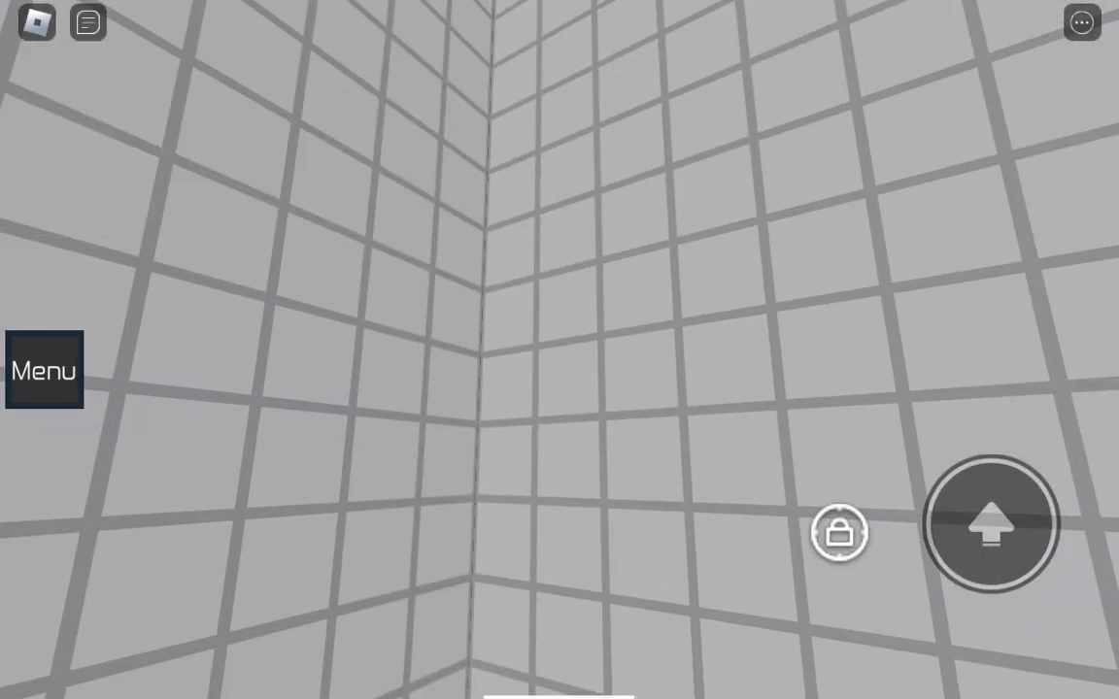